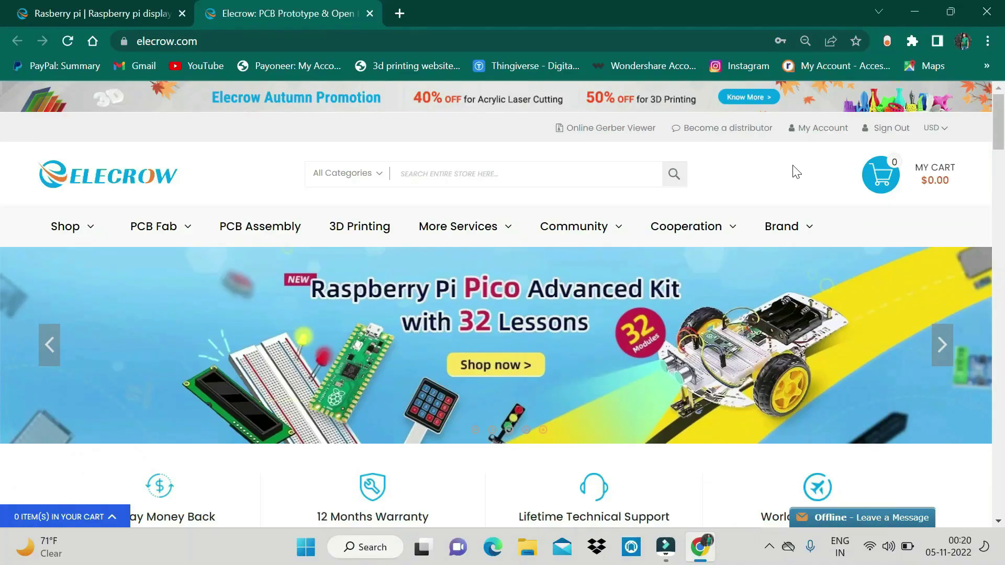
{"action": "scroll", "coordinate": [614, 380], "scroll_direction": "down", "scroll_amount": 5}
{"action": "scroll", "coordinate": [613, 381], "scroll_direction": "down", "scroll_amount": 2}
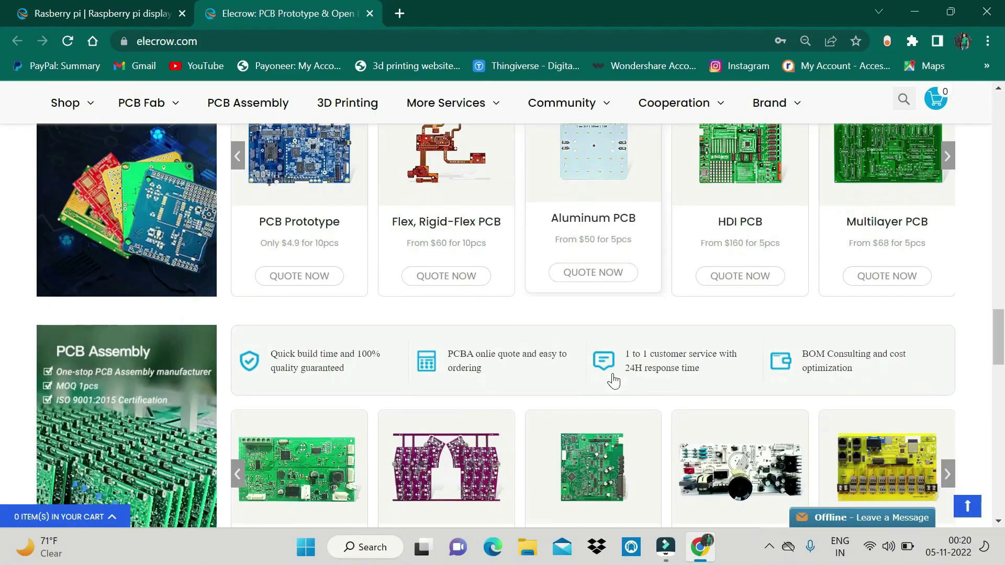
{"action": "scroll", "coordinate": [613, 380], "scroll_direction": "down", "scroll_amount": 1}
{"action": "scroll", "coordinate": [614, 380], "scroll_direction": "down", "scroll_amount": 3}
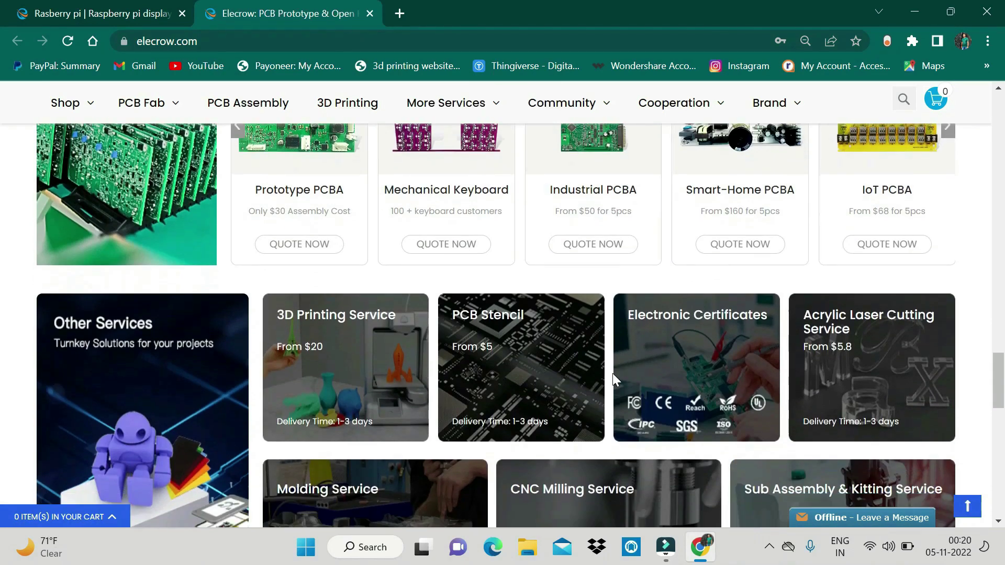
{"action": "scroll", "coordinate": [613, 380], "scroll_direction": "down", "scroll_amount": 3}
{"action": "scroll", "coordinate": [613, 380], "scroll_direction": "down", "scroll_amount": 3}
{"action": "scroll", "coordinate": [613, 380], "scroll_direction": "down", "scroll_amount": 2}
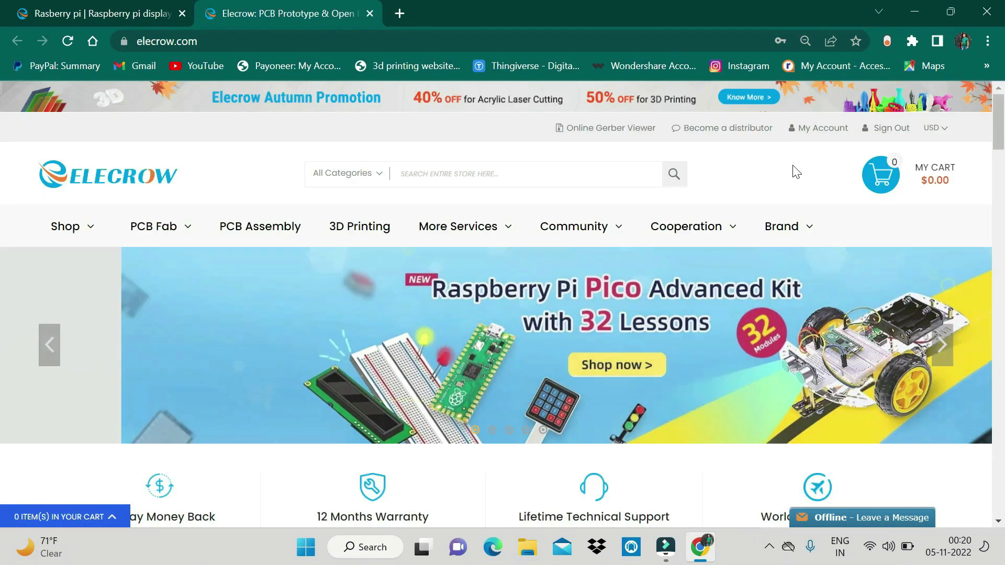
{"action": "scroll", "coordinate": [569, 389], "scroll_direction": "down", "scroll_amount": 1}
{"action": "scroll", "coordinate": [568, 391], "scroll_direction": "down", "scroll_amount": 2}
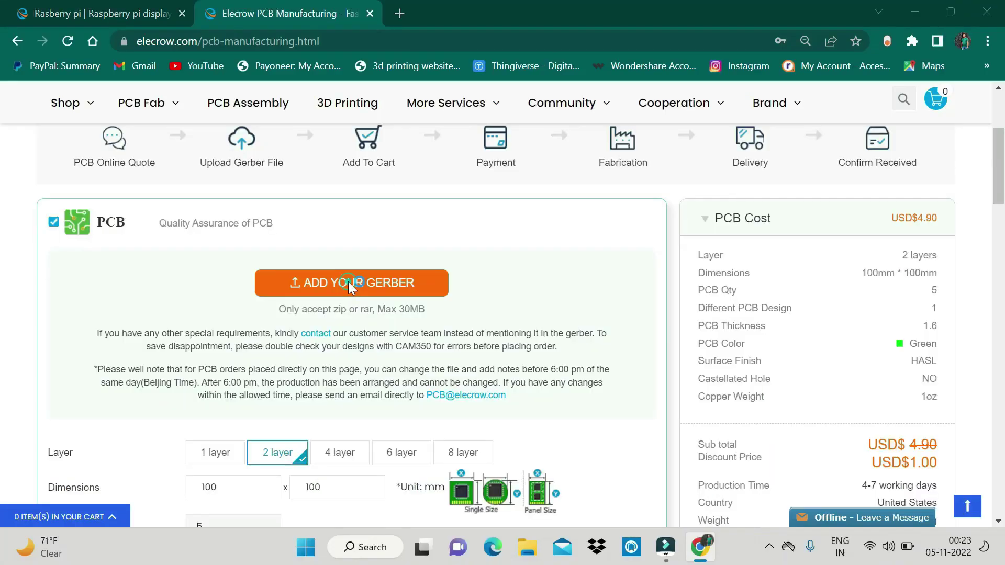
Upload the Gerber zip file from the Desktop to the PCB order.
{"action": "left_click", "coordinate": [347, 281]}
{"action": "scroll", "coordinate": [348, 282], "scroll_direction": "down", "scroll_amount": 3}
{"action": "scroll", "coordinate": [348, 284], "scroll_direction": "down", "scroll_amount": 2}
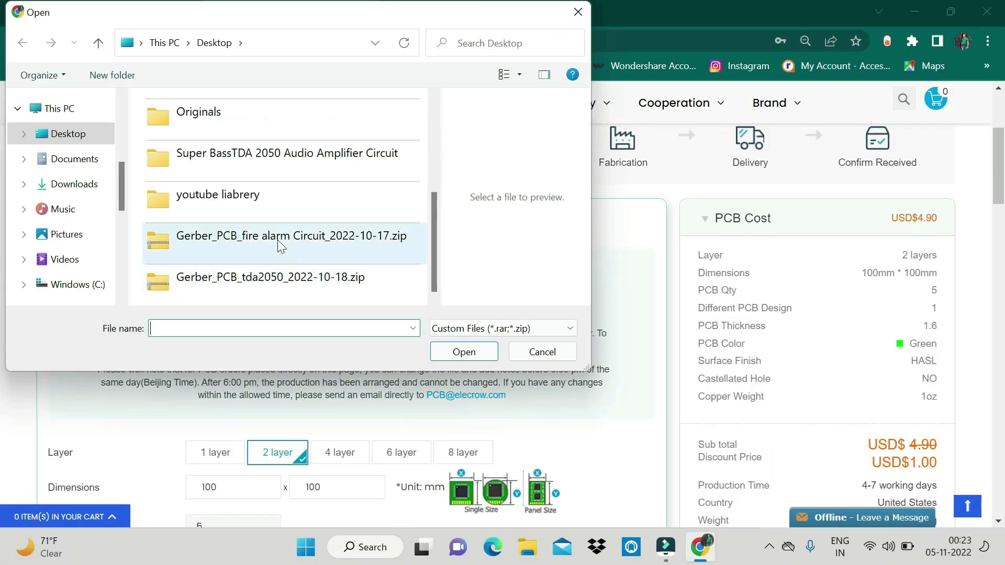
{"action": "left_click", "coordinate": [463, 352]}
{"action": "scroll", "coordinate": [534, 259], "scroll_direction": "down", "scroll_amount": 3}
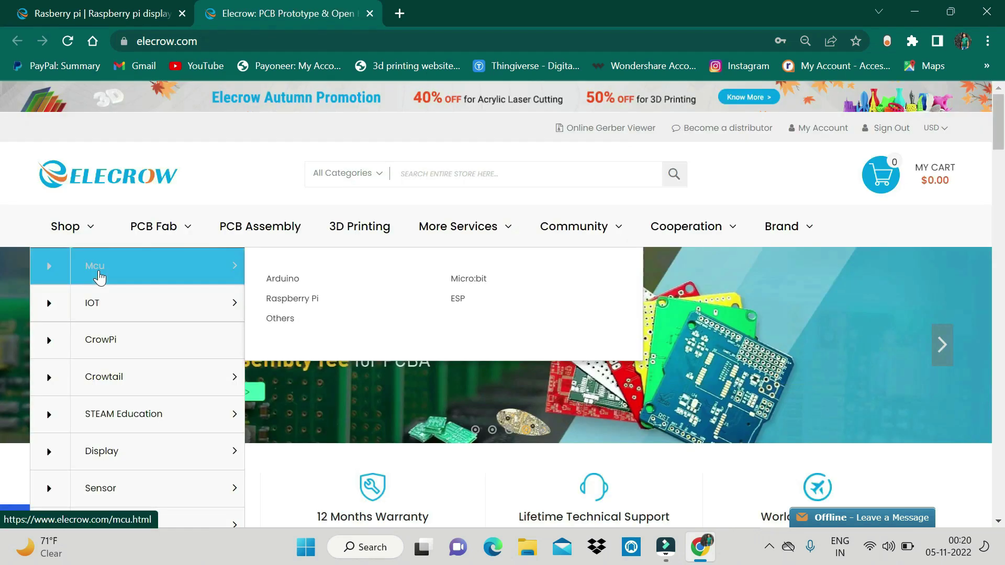
Browse the Arduino-compatible products listing, then the Raspberry Pi products listing.
{"action": "left_click", "coordinate": [292, 288]}
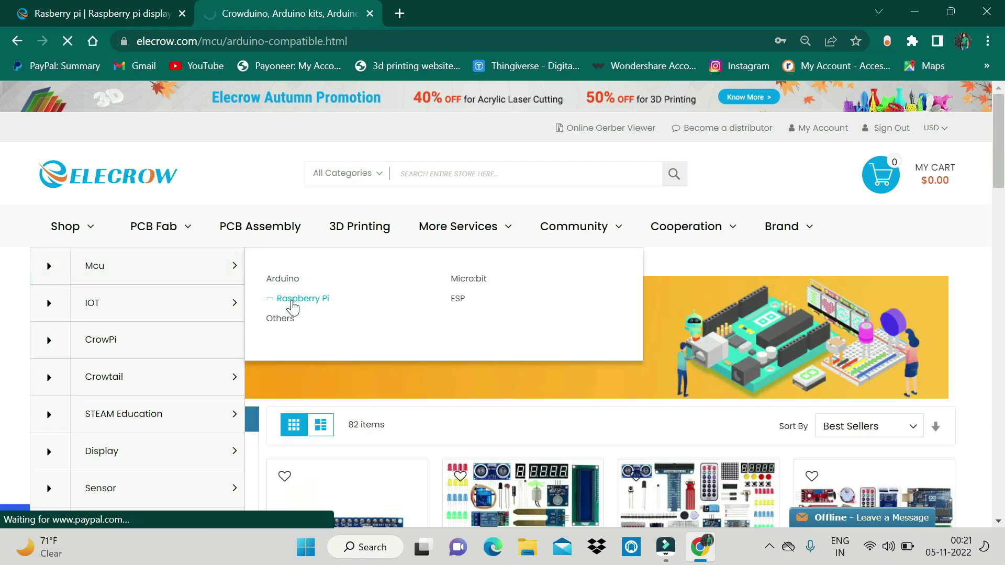
{"action": "left_click", "coordinate": [291, 304]}
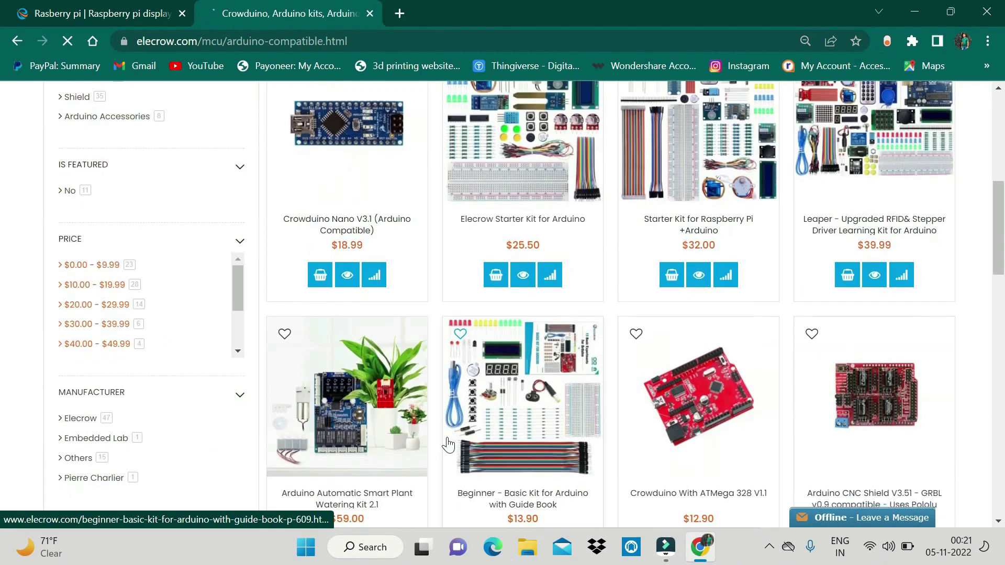